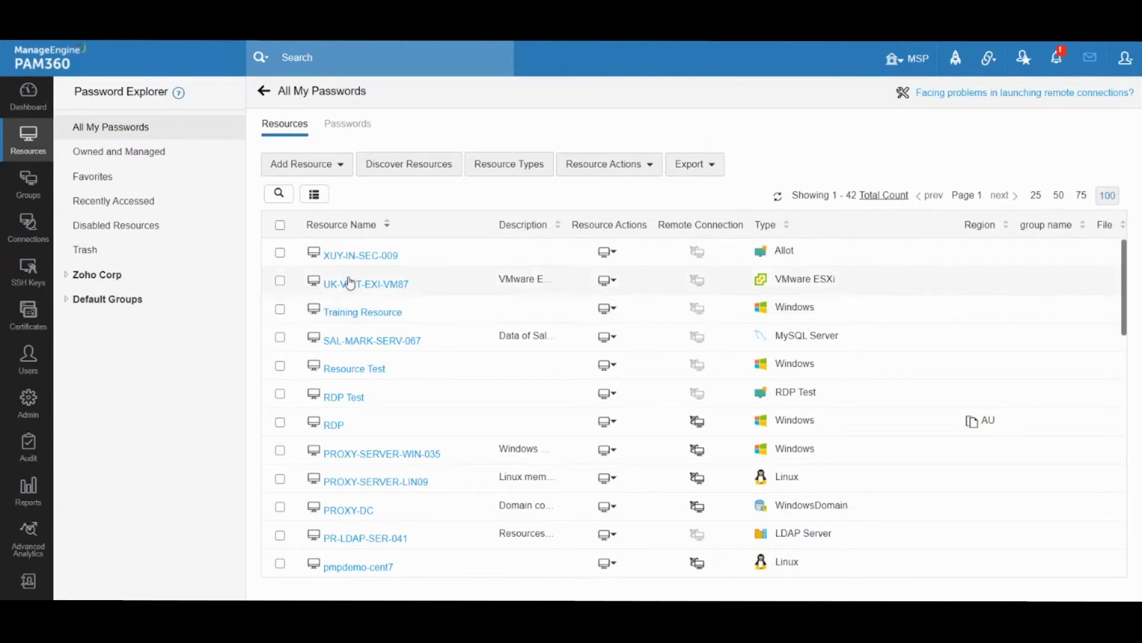
Tick Training Resource and review the stored accounts of PROXY-DC and Training Resource.
double_click(780, 314)
click(818, 311)
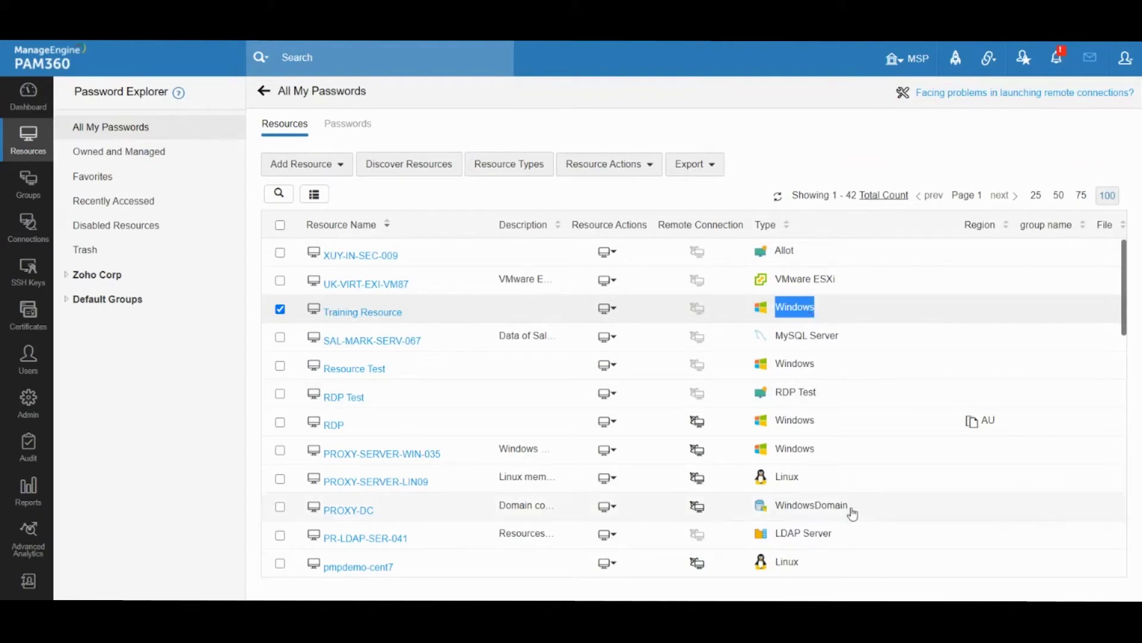
drag(852, 513, 773, 512)
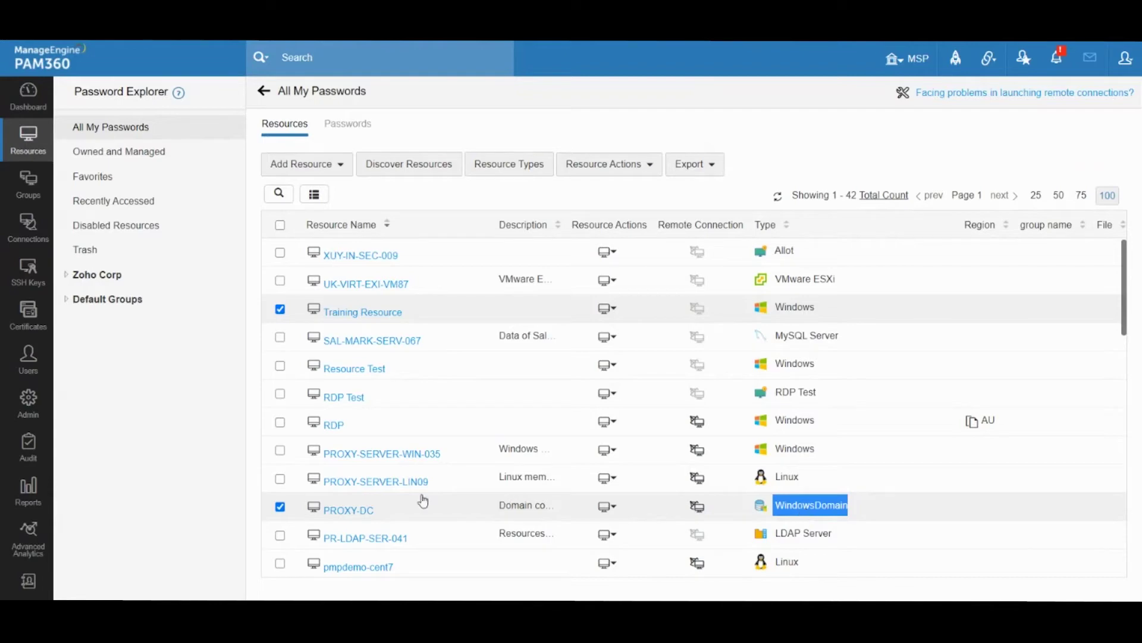
click(350, 511)
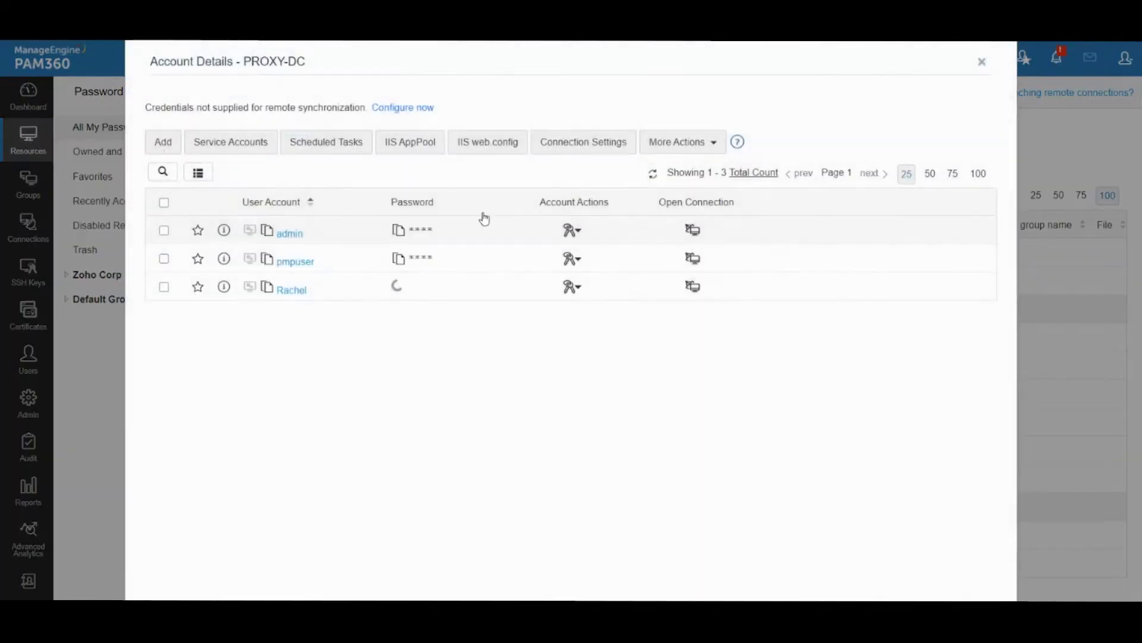
click(984, 64)
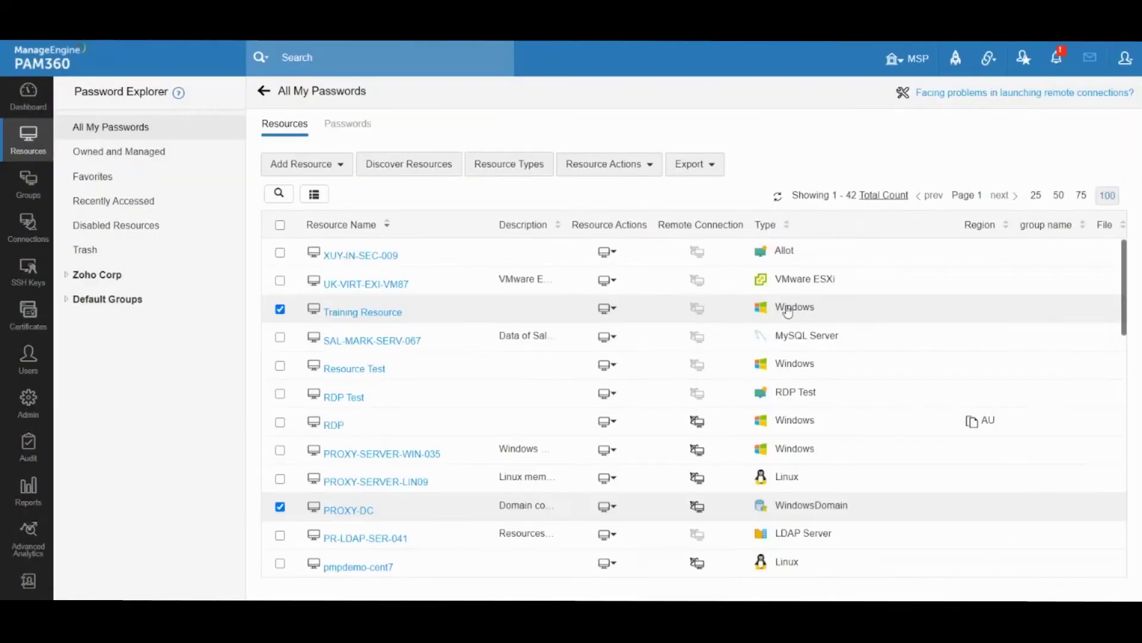
click(282, 510)
click(367, 313)
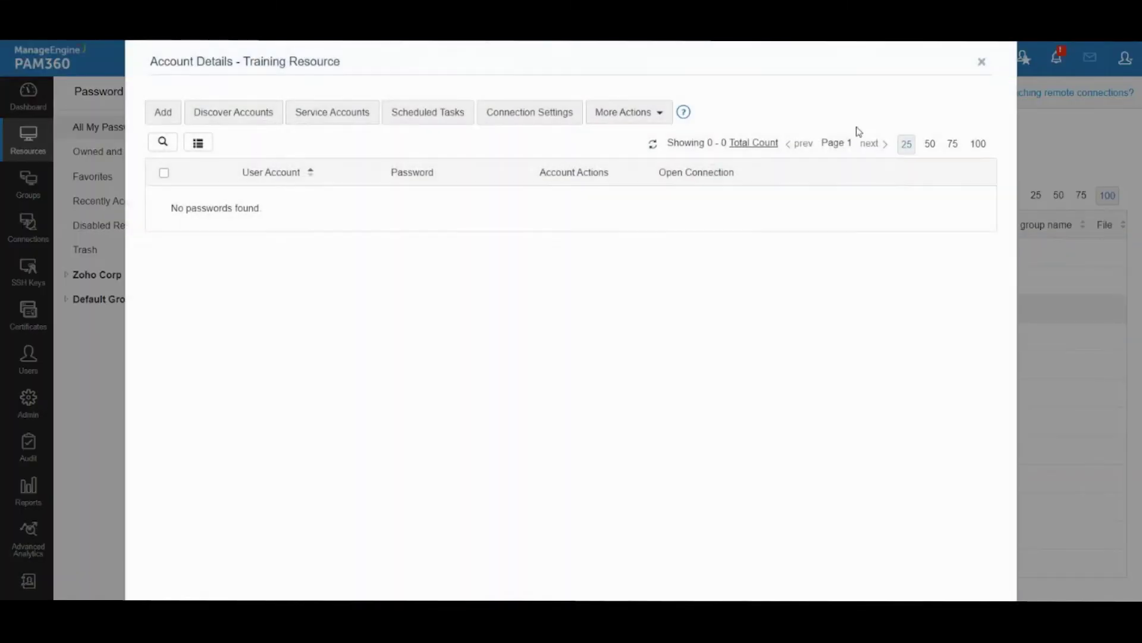
click(983, 63)
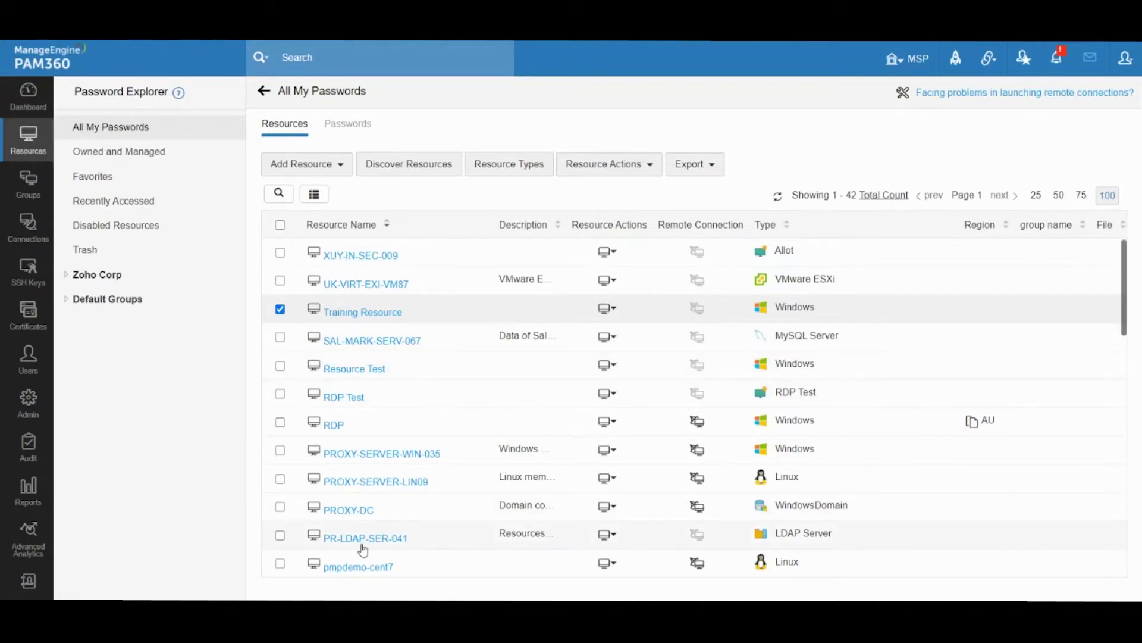
Look at the RDP Test admin account's access control settings, then close them.
click(354, 397)
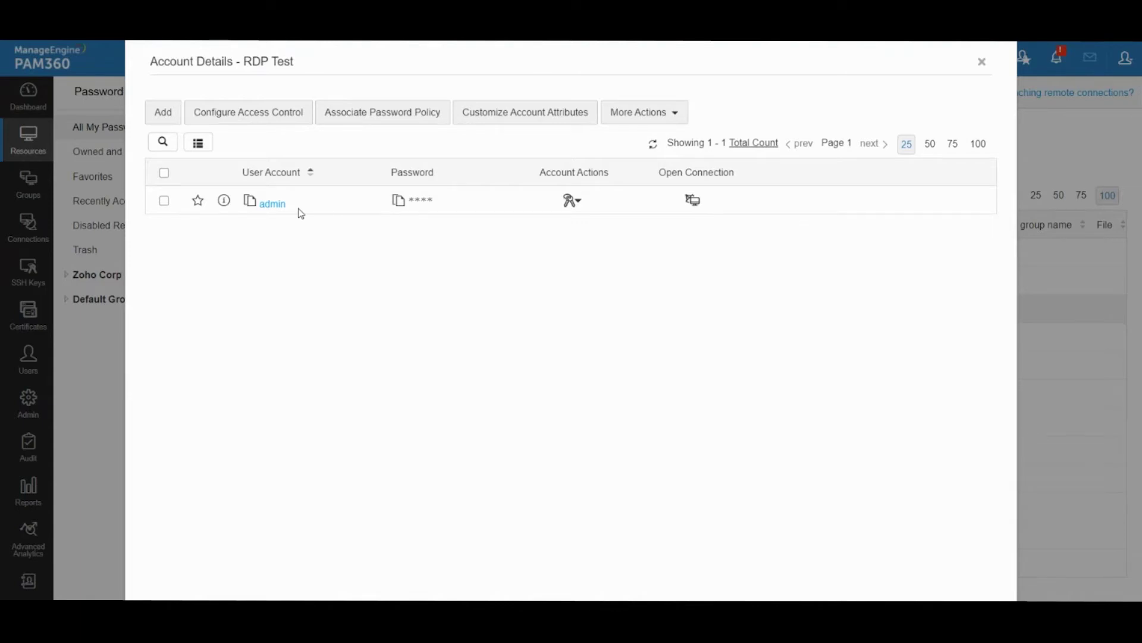
click(573, 205)
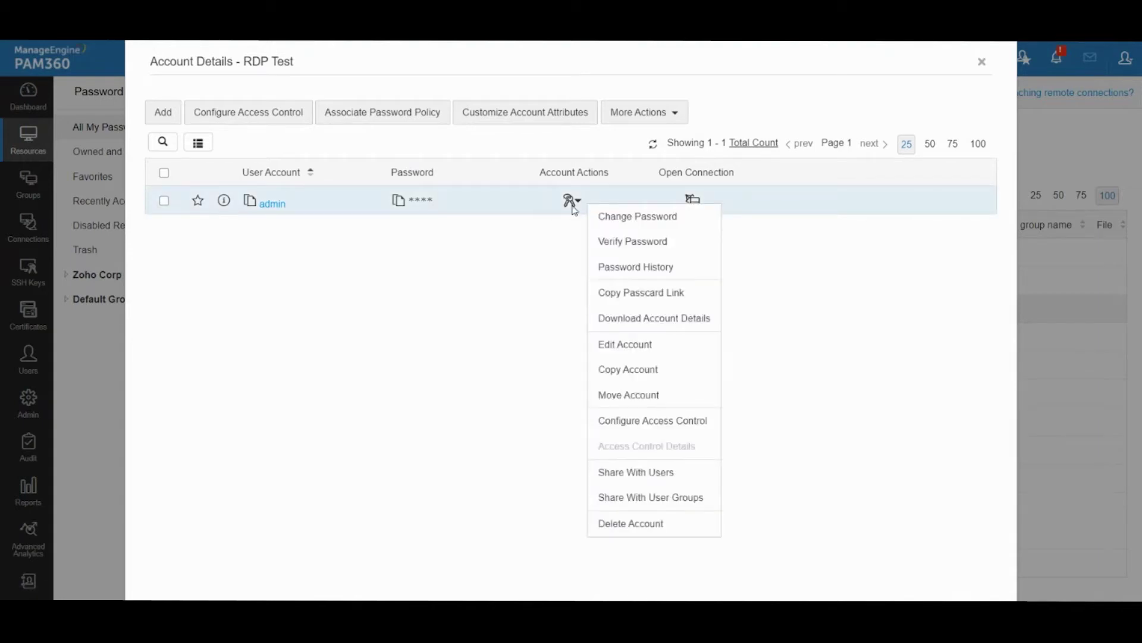
click(655, 420)
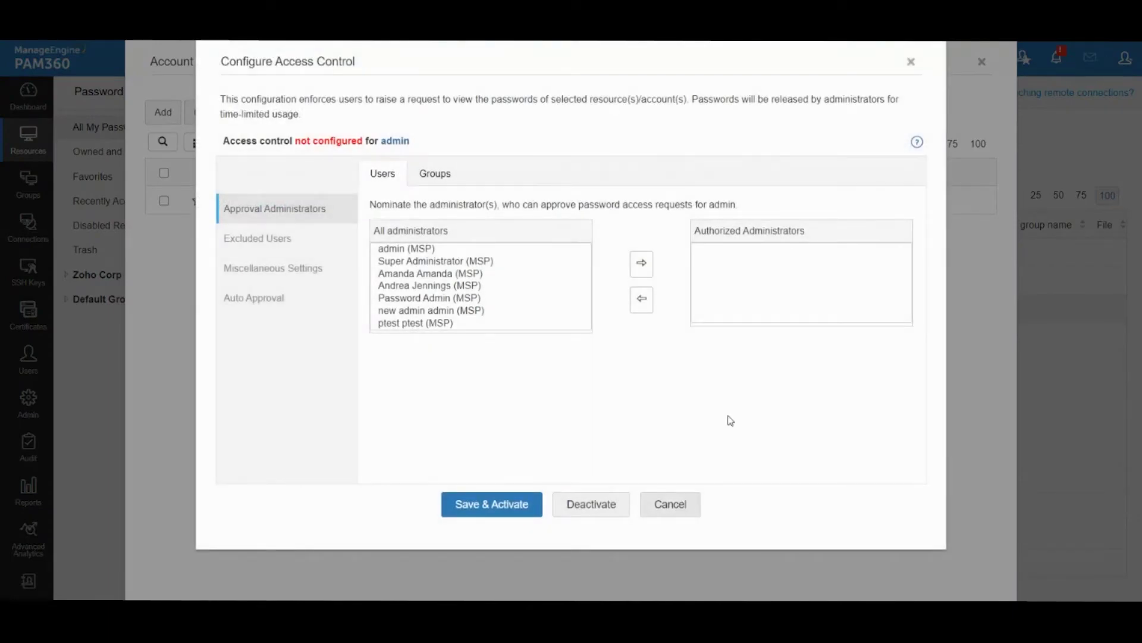
key(Escape)
click(982, 61)
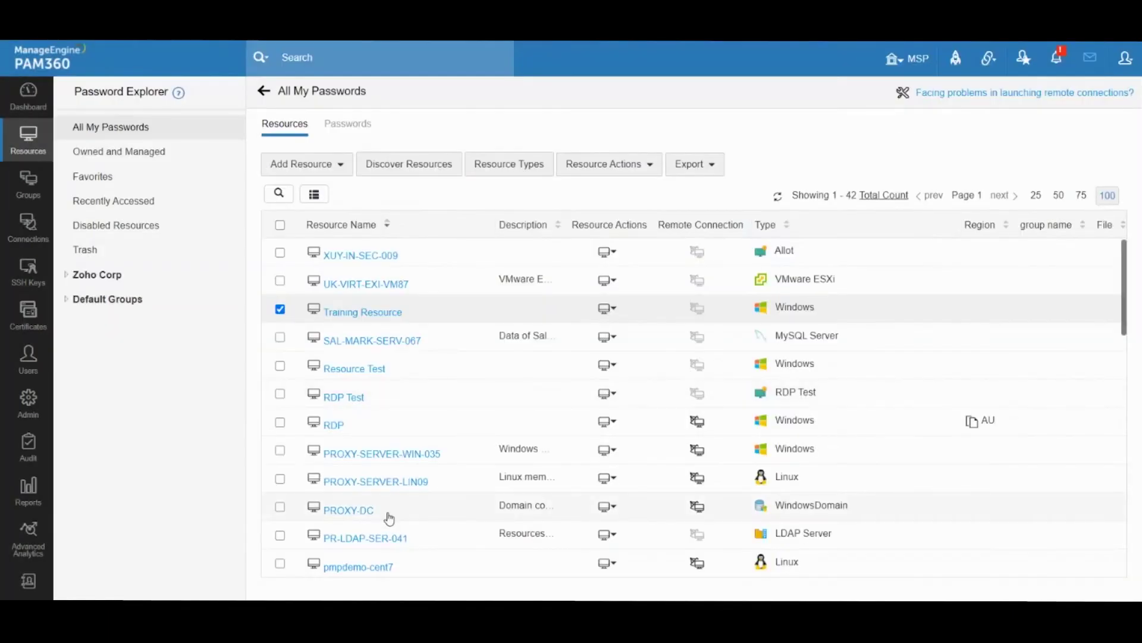
In PROXY-DC admin's access control Policy Configuration, tick Elevate account privilege into security groups.
click(357, 510)
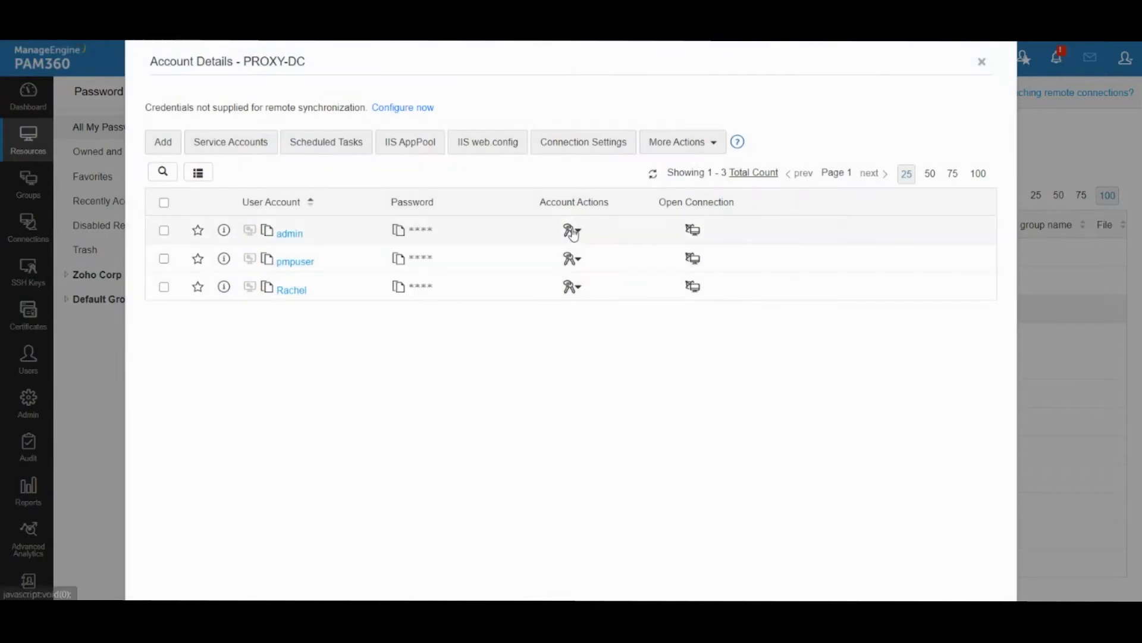
click(573, 232)
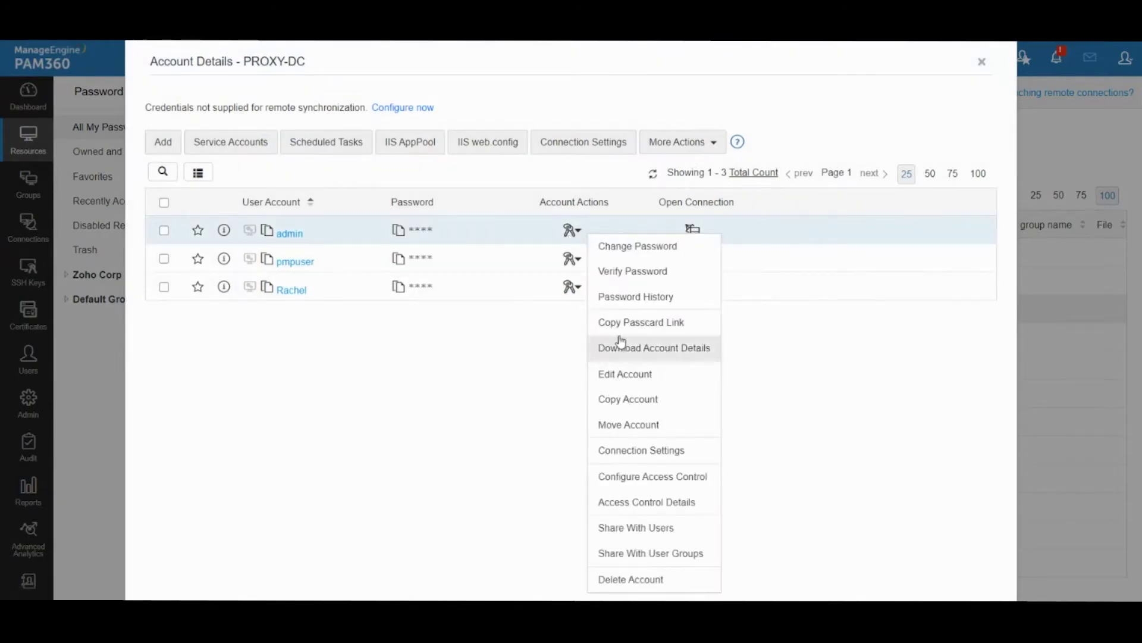
click(652, 476)
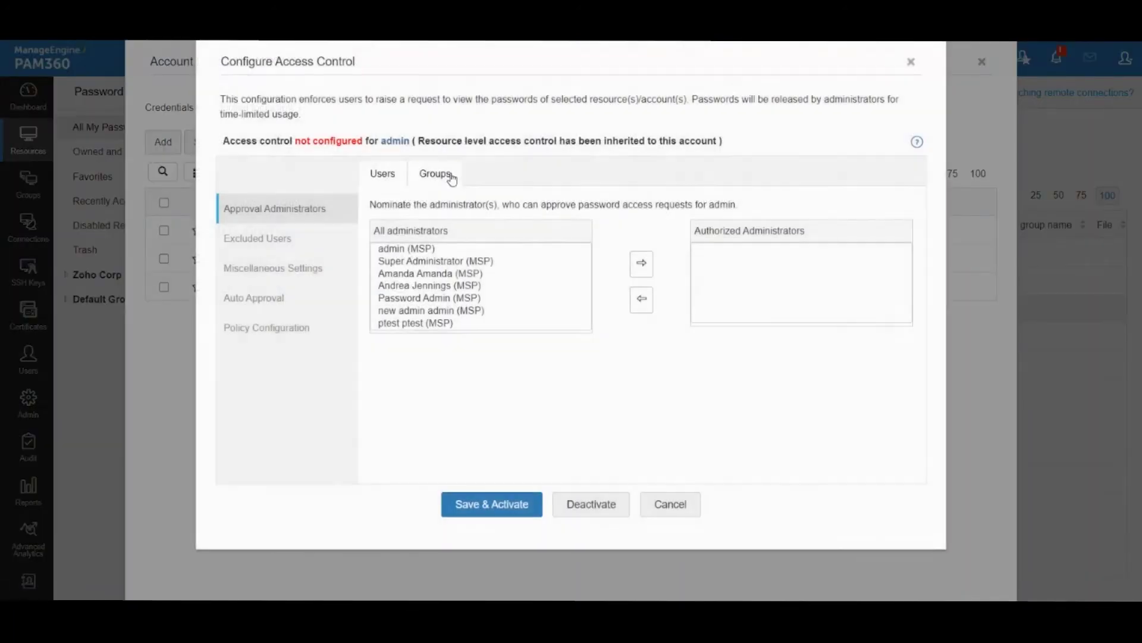
click(262, 335)
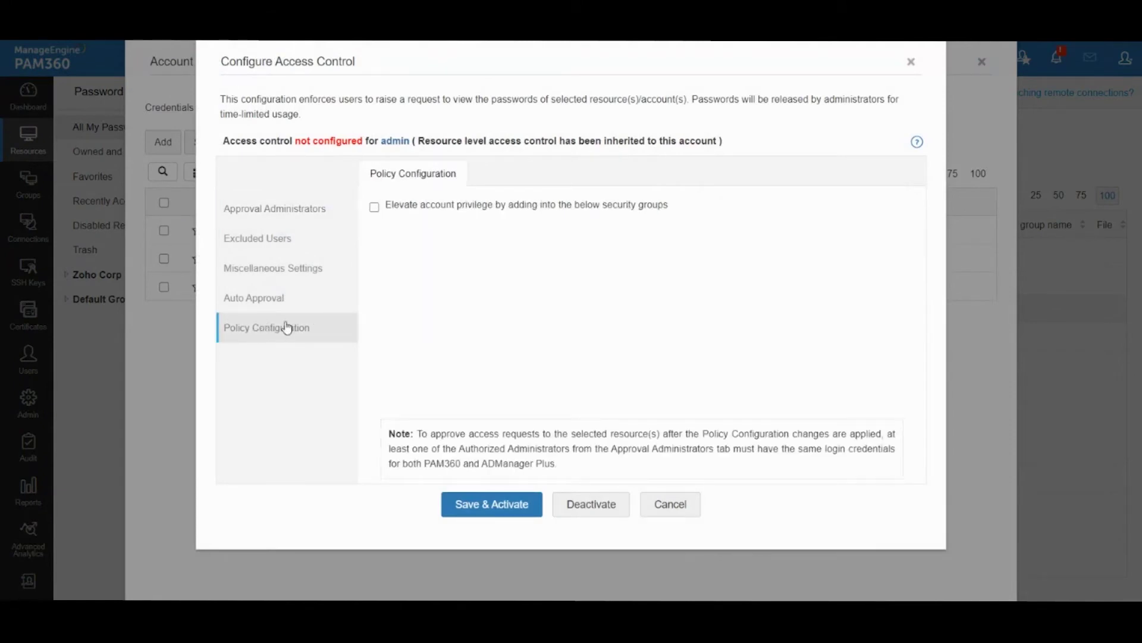
drag(284, 59, 340, 147)
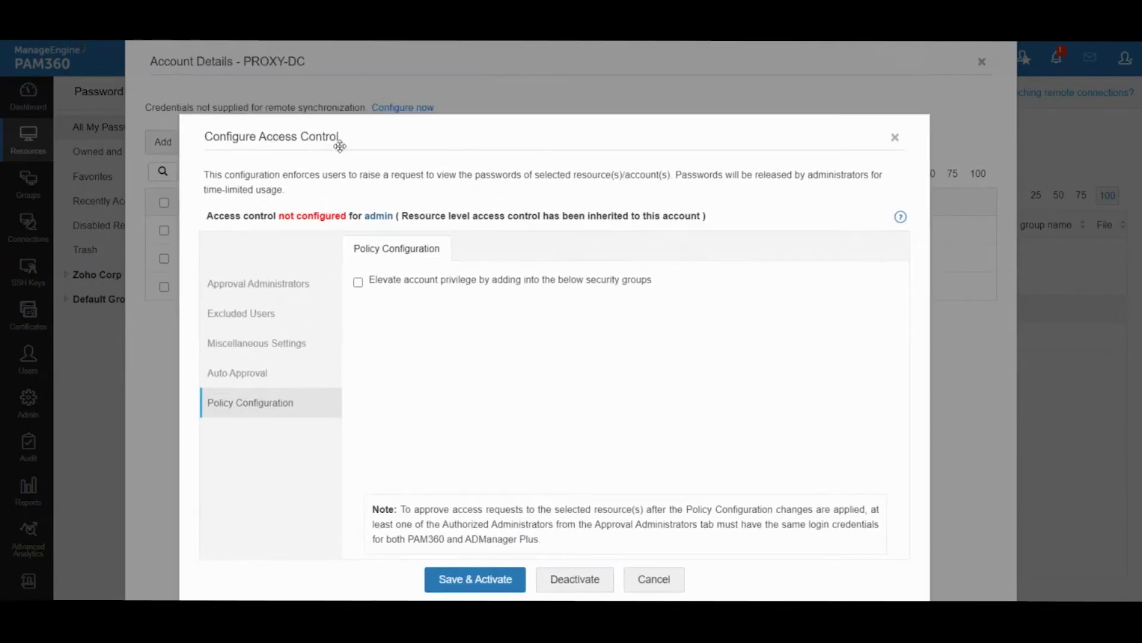
drag(644, 129, 649, 93)
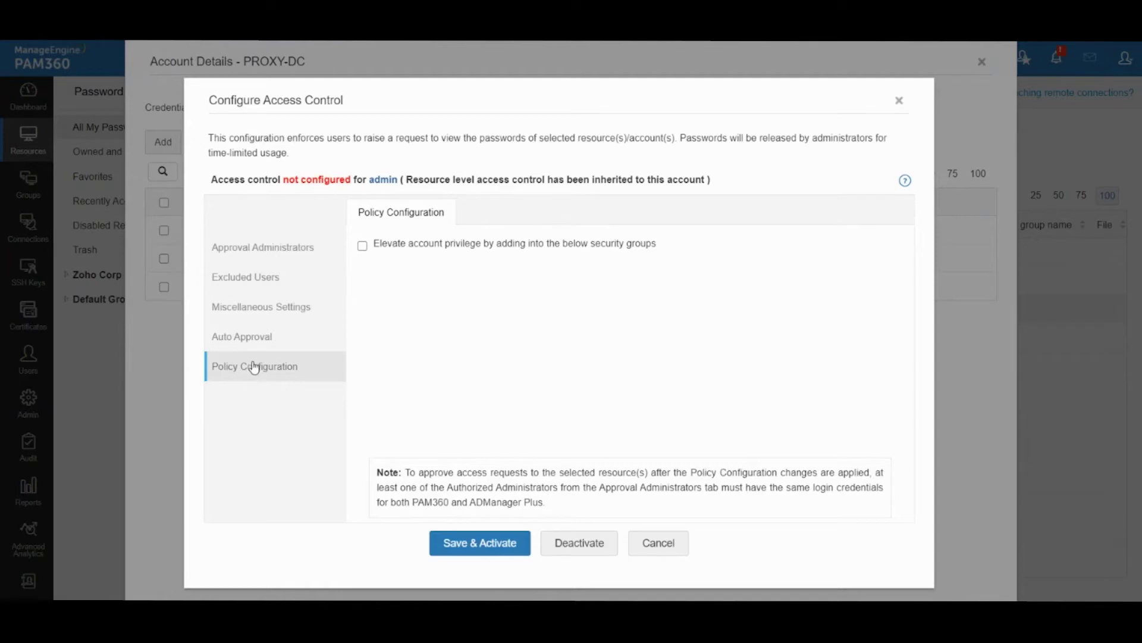
click(363, 246)
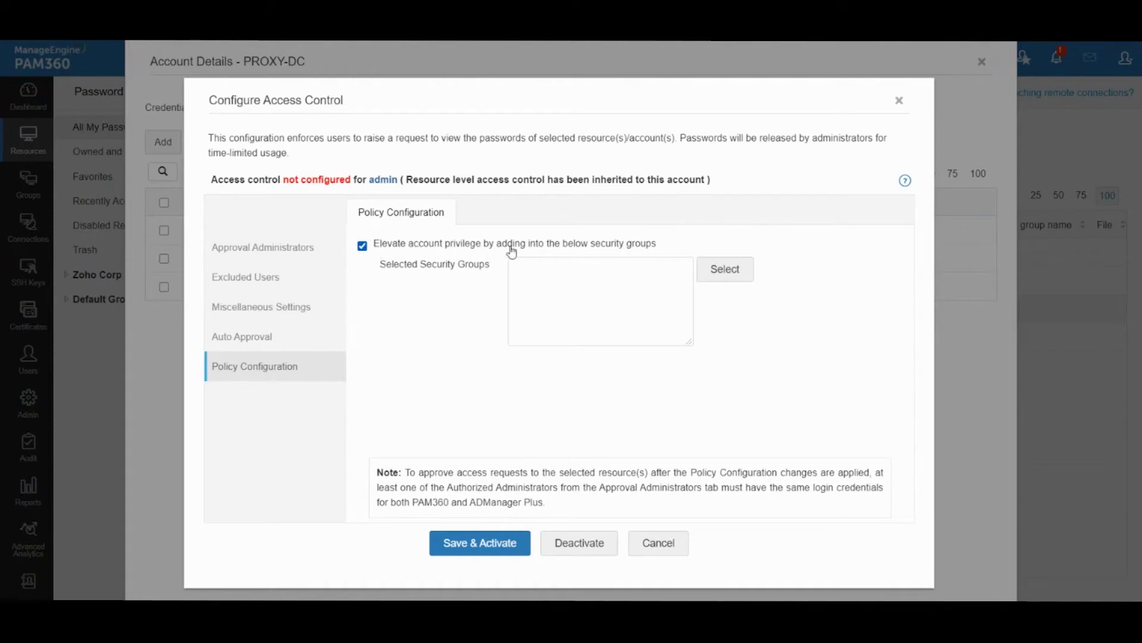
Browse the AD group picker, close it with no group chosen, and cancel admin's access control.
click(724, 280)
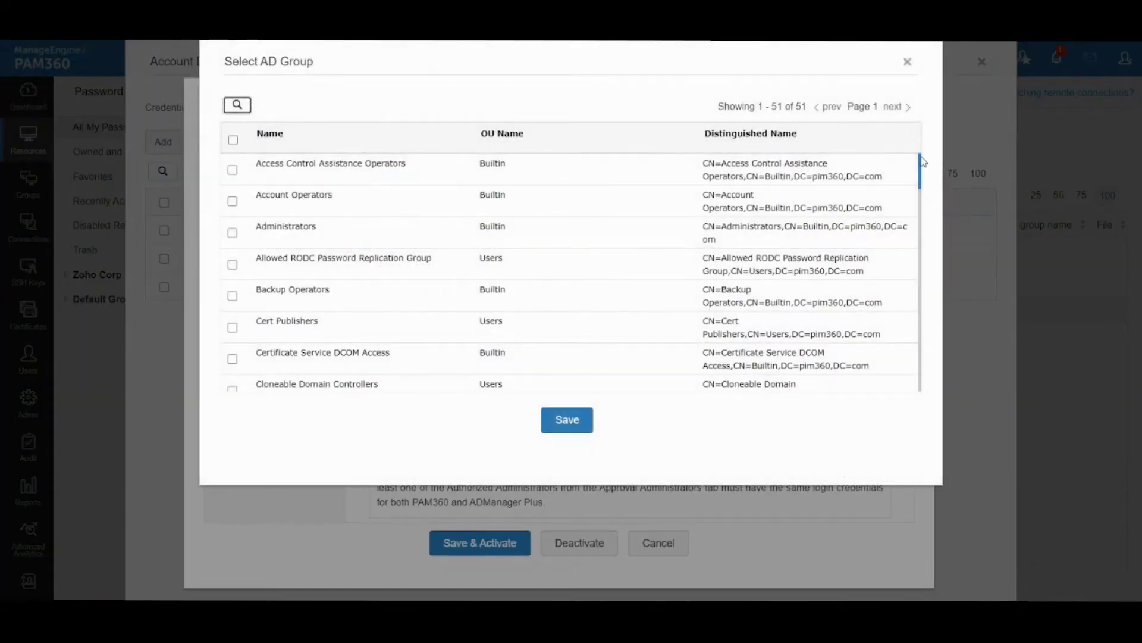
drag(923, 168, 935, 262)
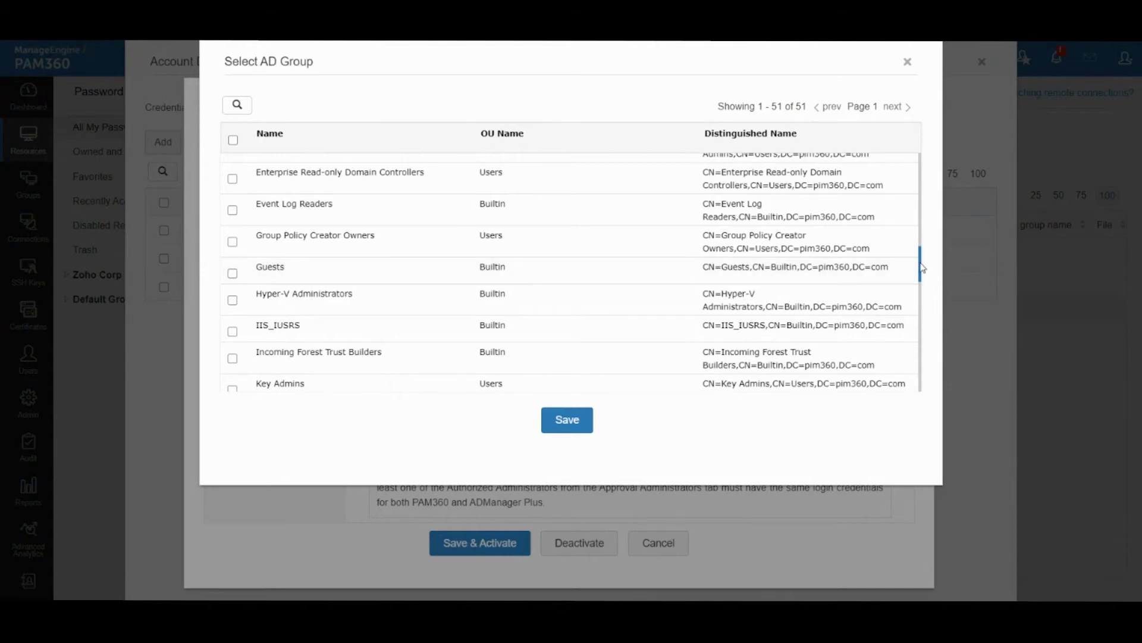
drag(922, 268, 919, 223)
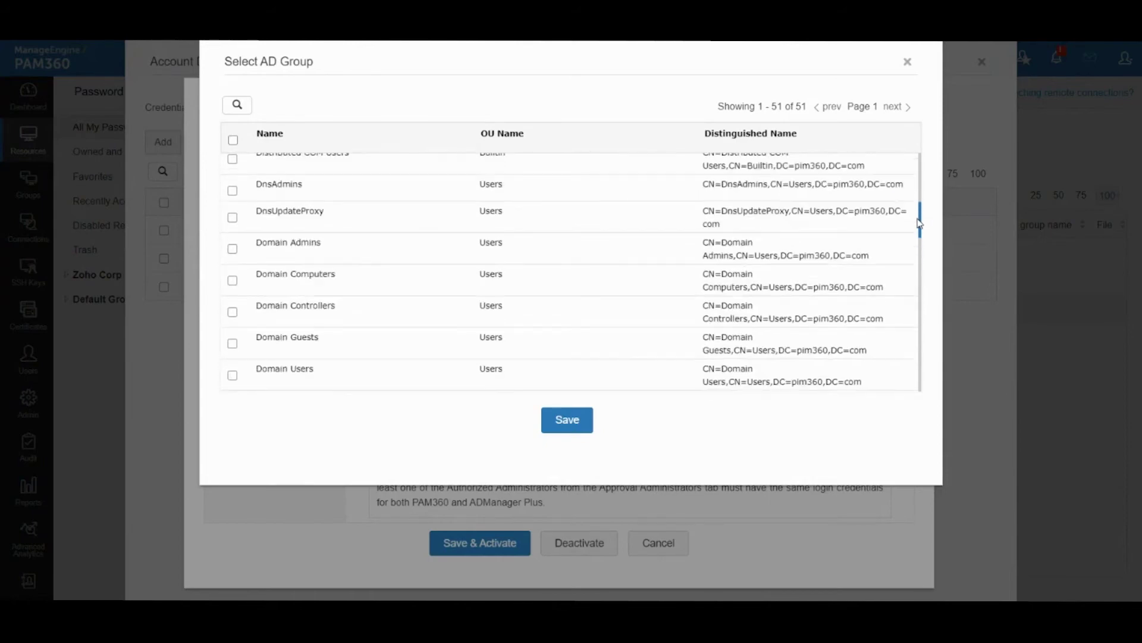
click(907, 61)
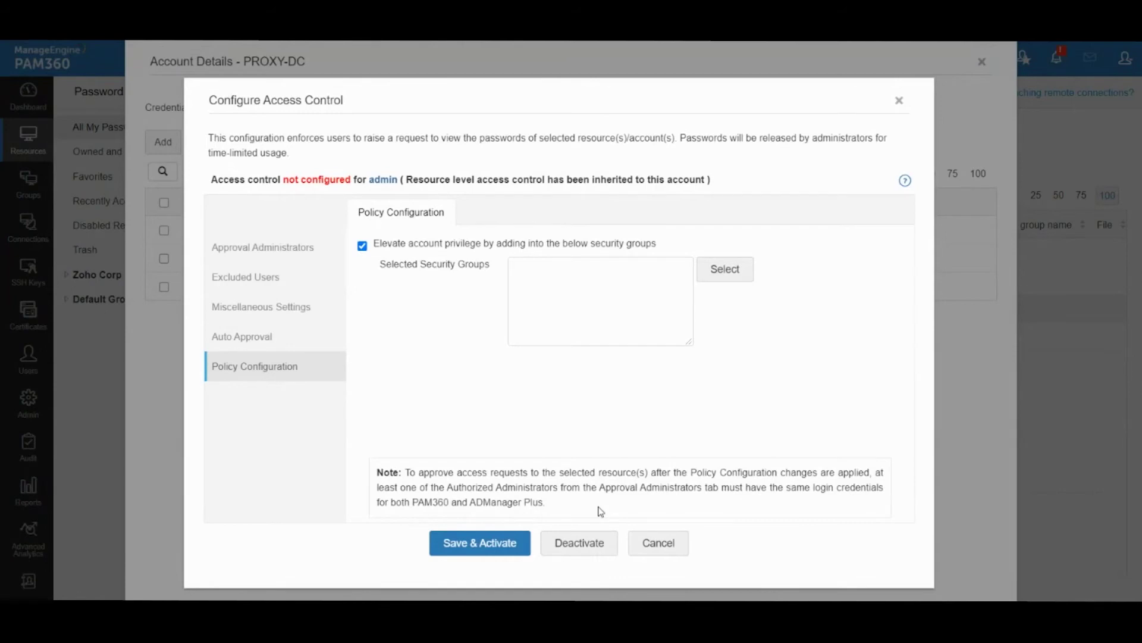
click(658, 543)
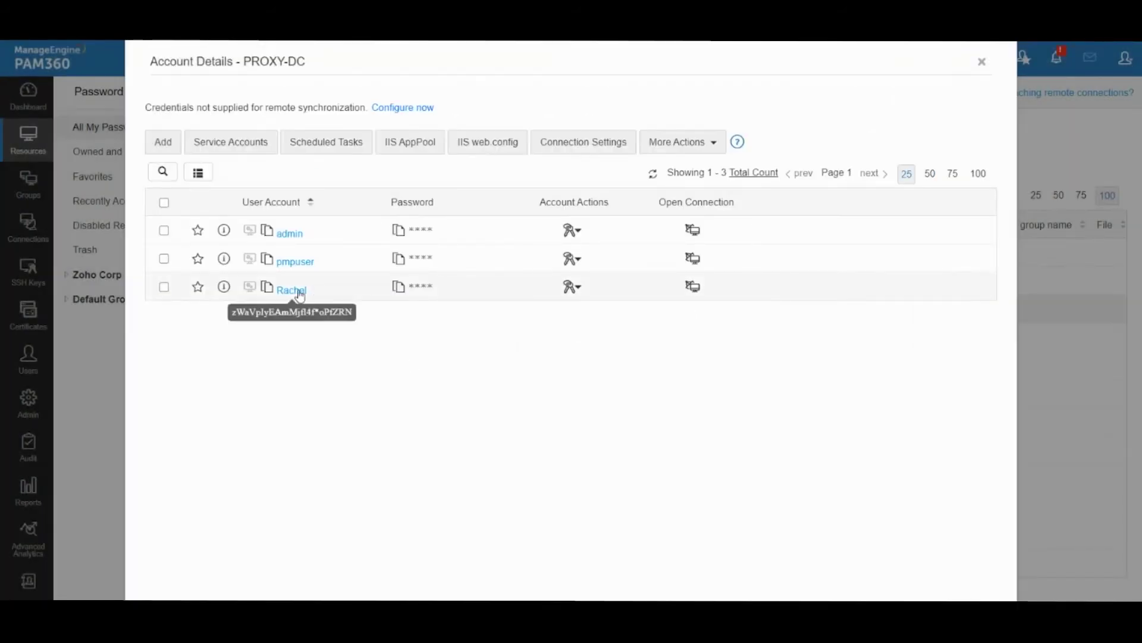
For the third PROXY-DC account, tick security-group elevation and save Domain Admins as the group.
click(572, 288)
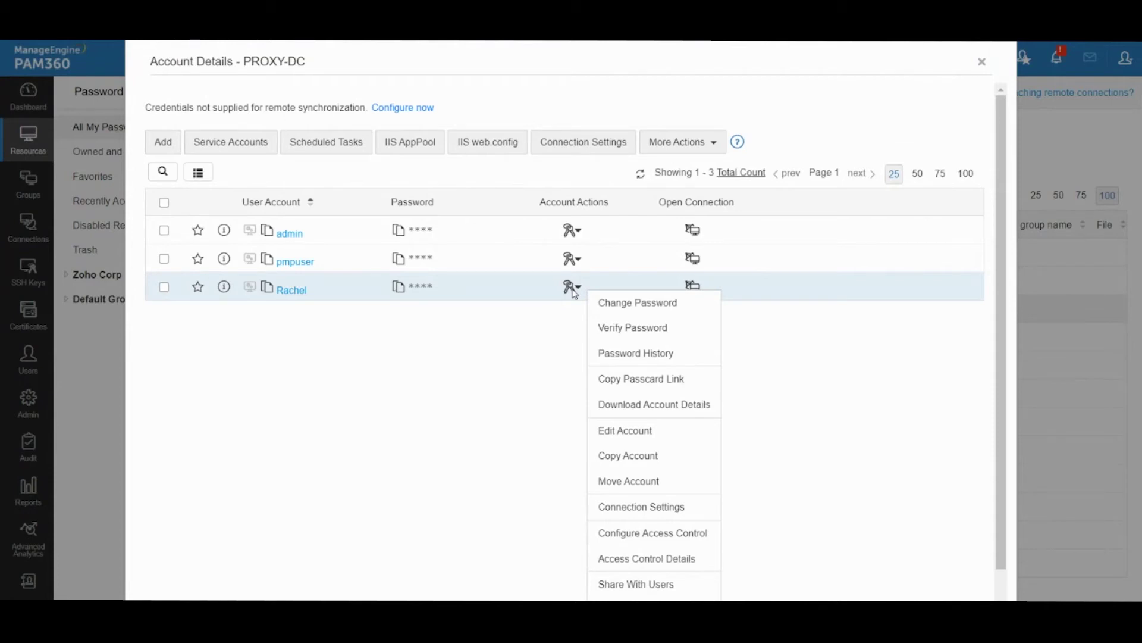
click(663, 534)
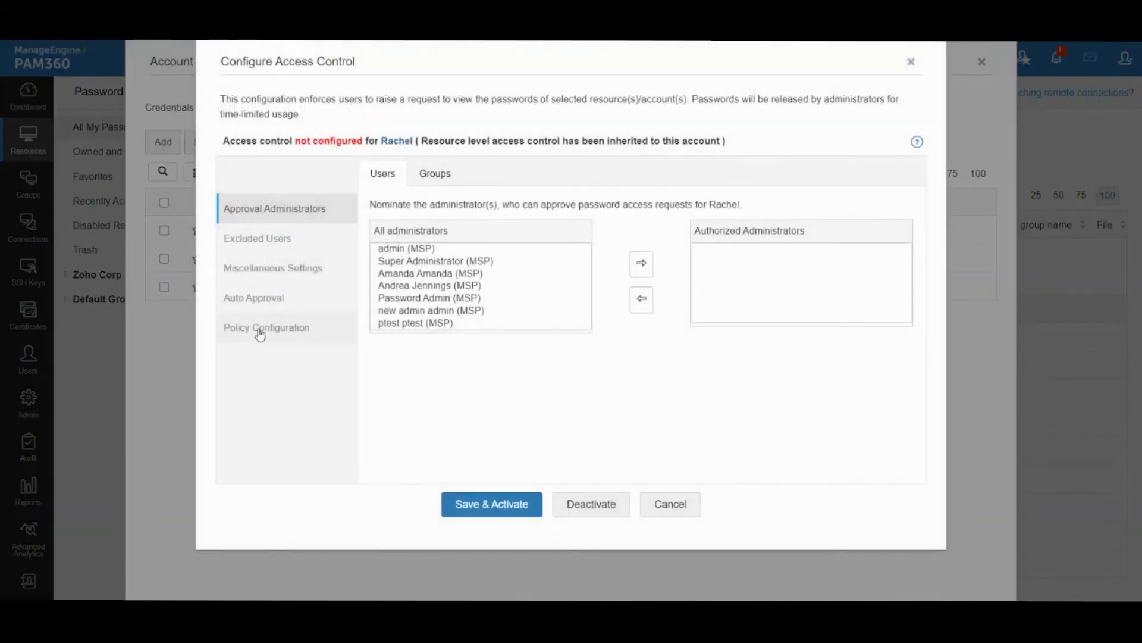
click(267, 326)
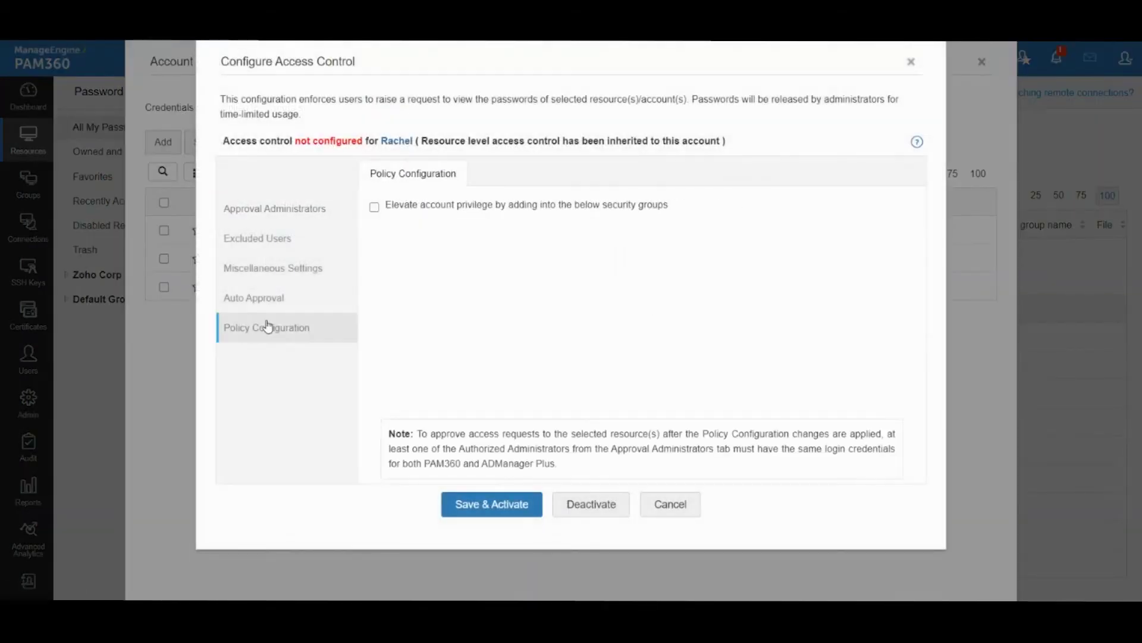
click(470, 206)
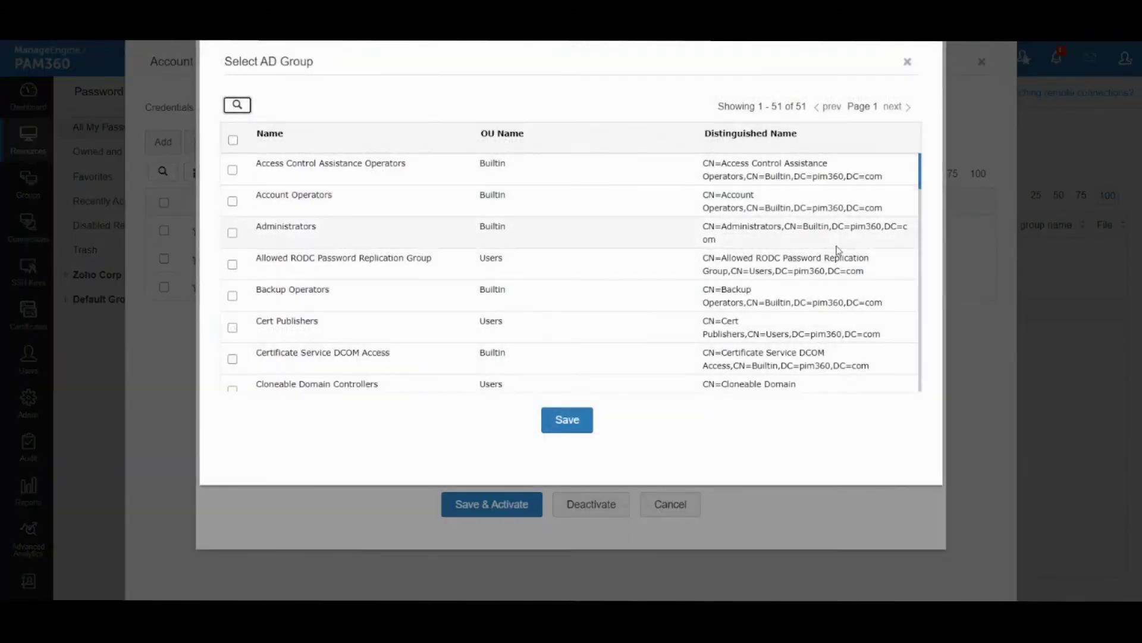
drag(923, 169, 923, 217)
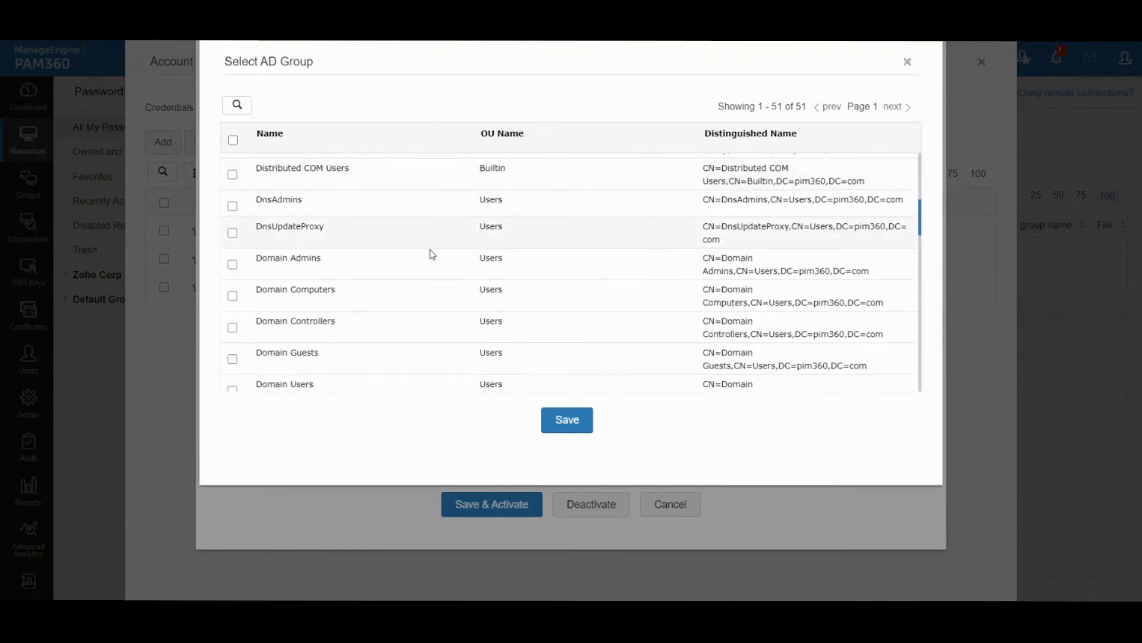
click(233, 265)
drag(331, 263, 258, 267)
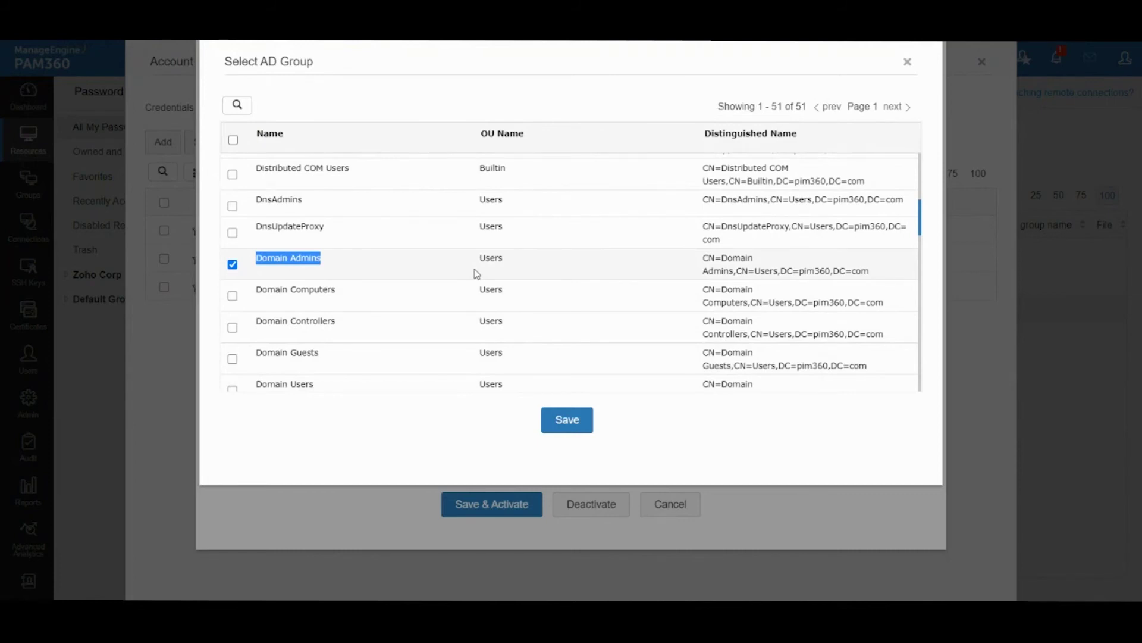
click(574, 420)
click(907, 62)
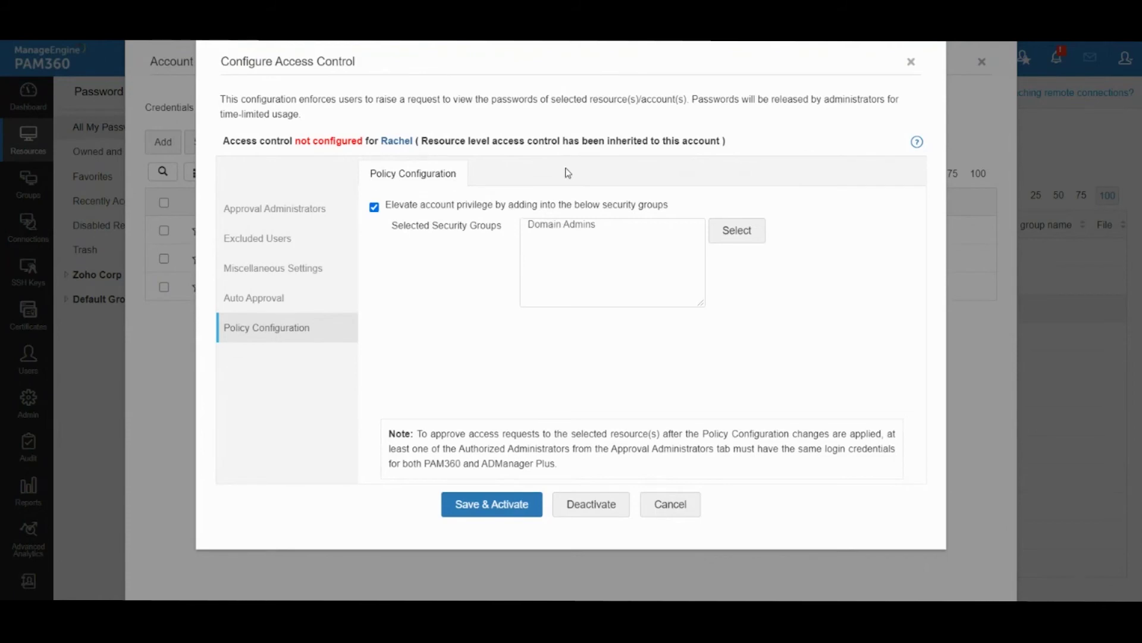
Cancel the access control settings, close PROXY-DC's account details, and untick Training Resource.
click(671, 506)
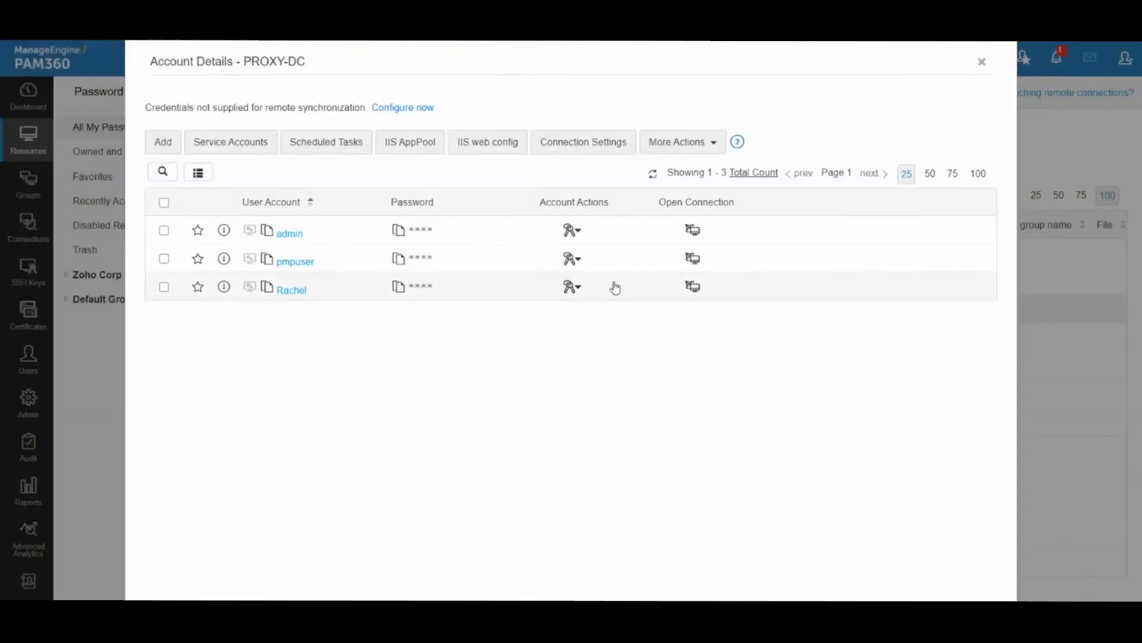
click(980, 65)
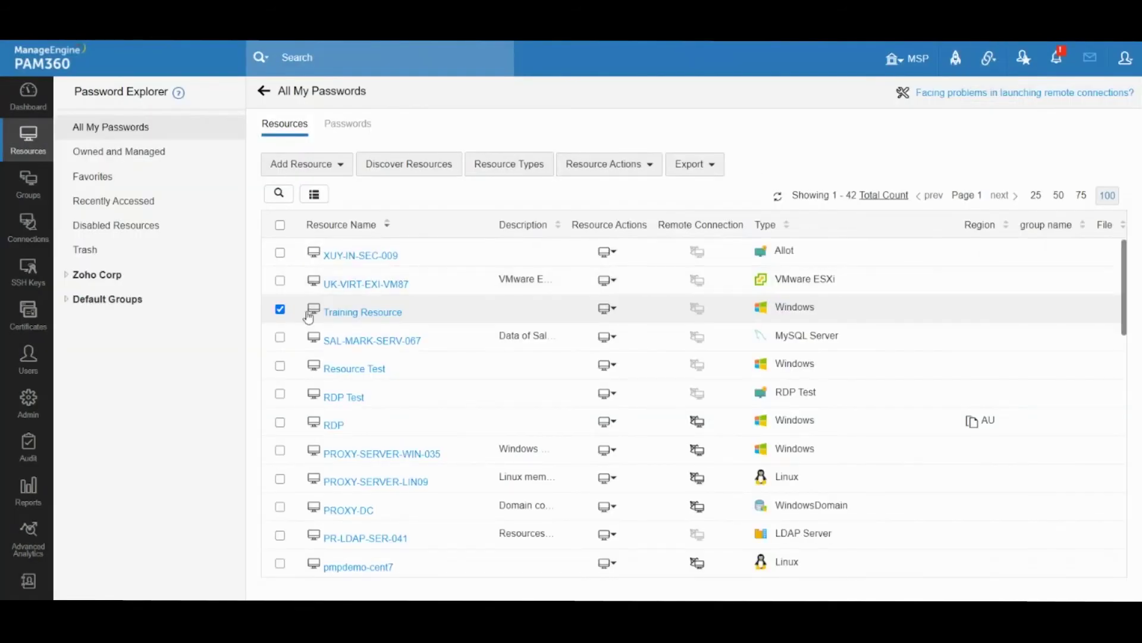
click(281, 310)
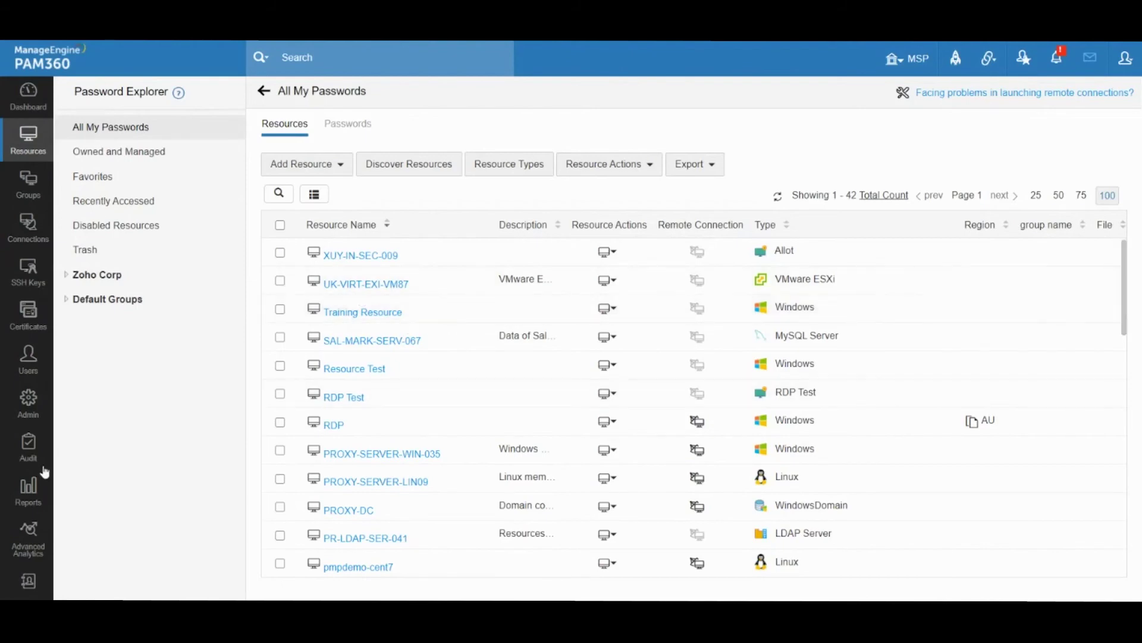
View the fourth ManageEngine integration's connection details under Admin, discard the edit, return to Resources.
click(26, 413)
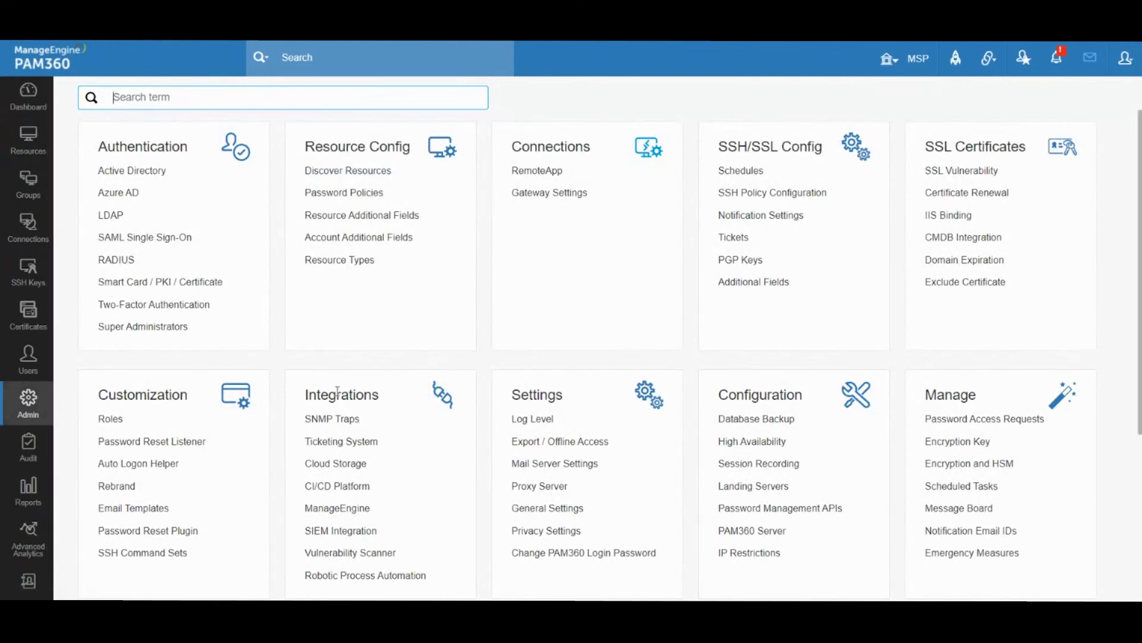
click(332, 509)
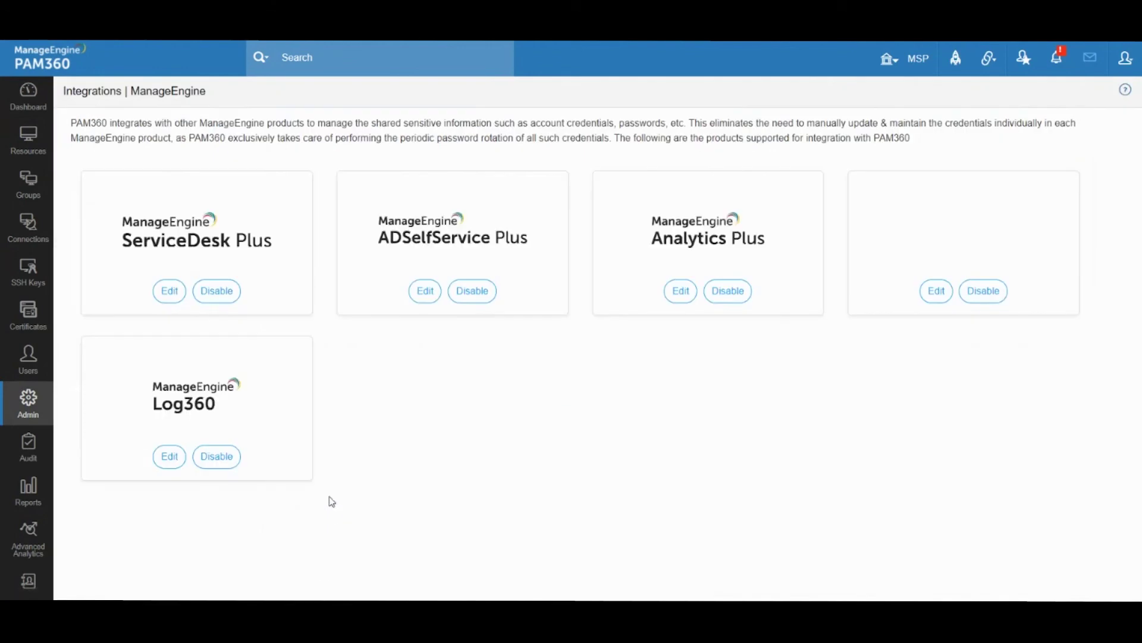
click(932, 290)
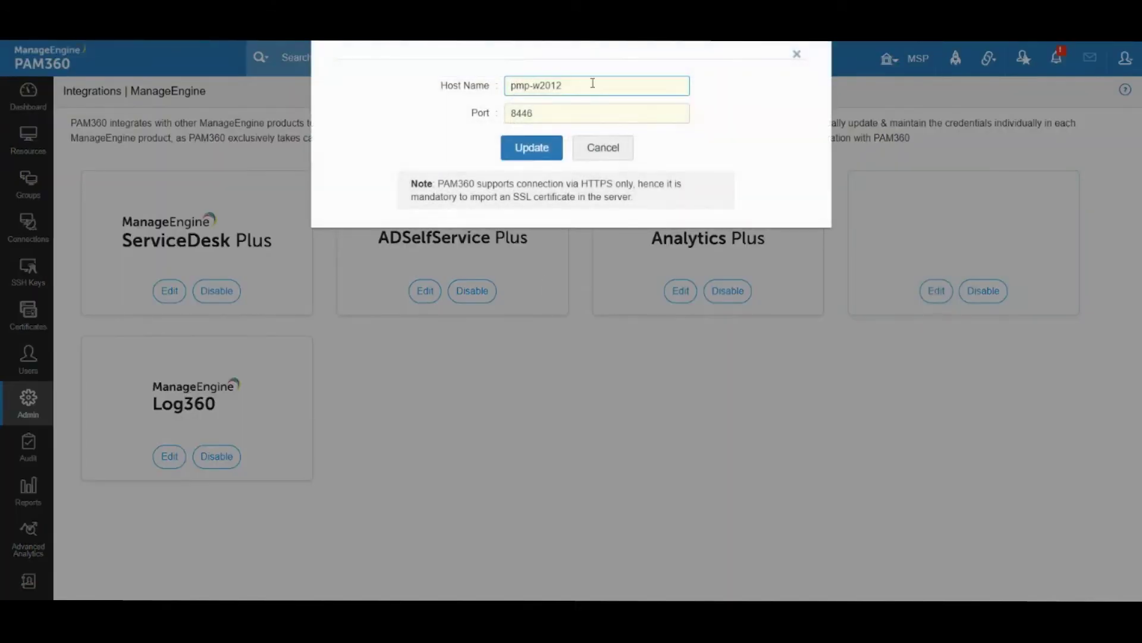
triple_click(593, 83)
click(612, 160)
click(33, 146)
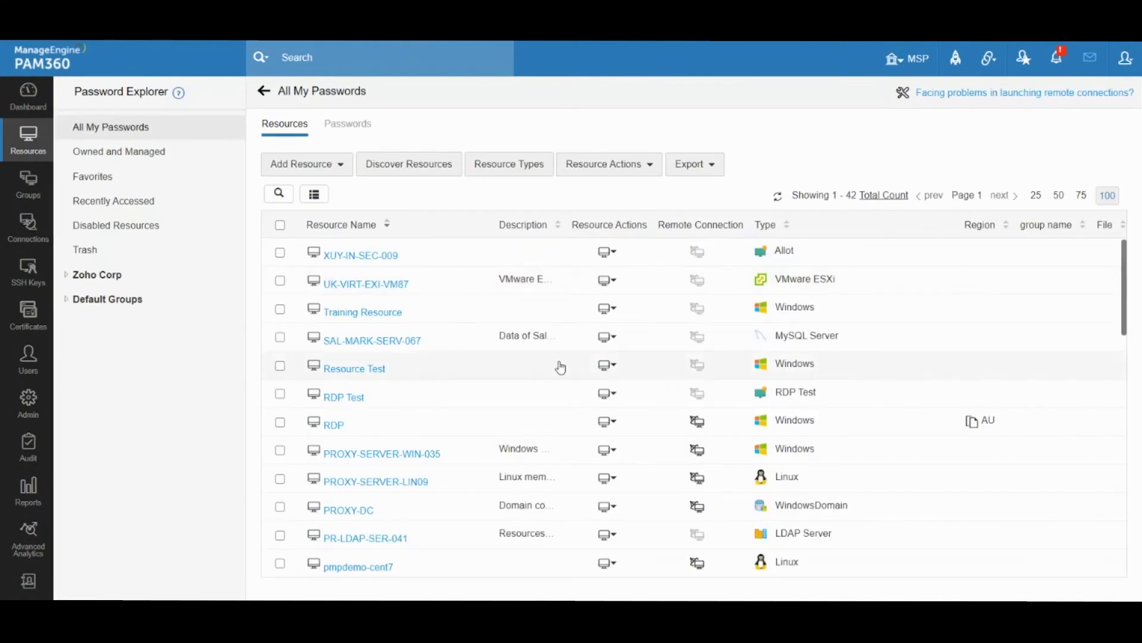
Tick local-group elevation under Privilege Elevation in RDPUser's access control on the RDP resource.
scroll(516, 384, down, 2)
scroll(516, 385, down, 1)
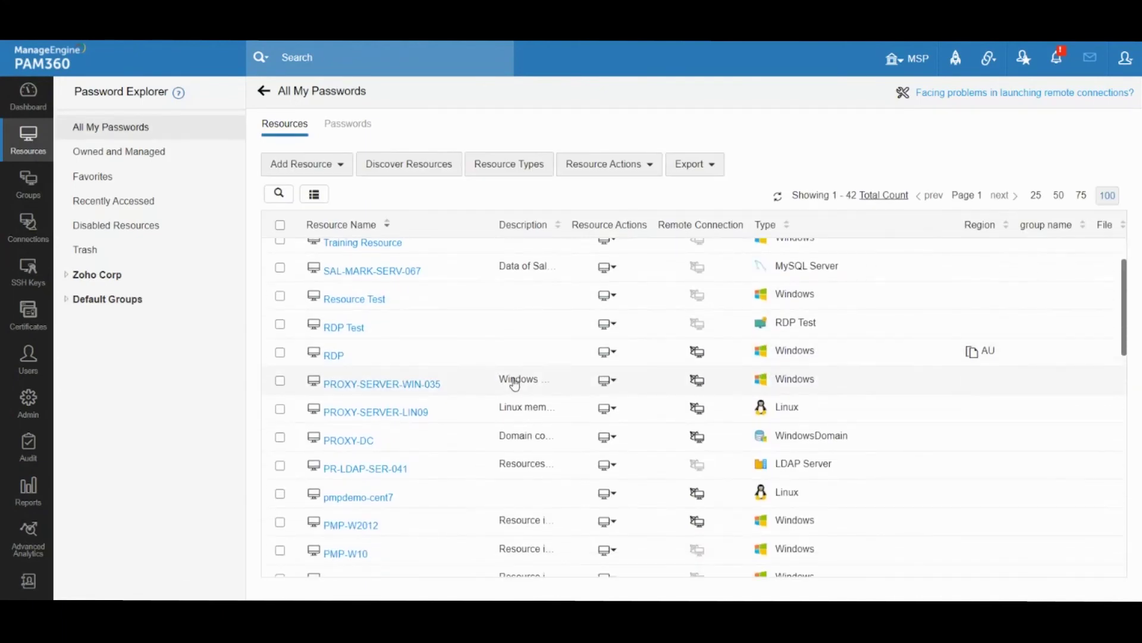
click(325, 357)
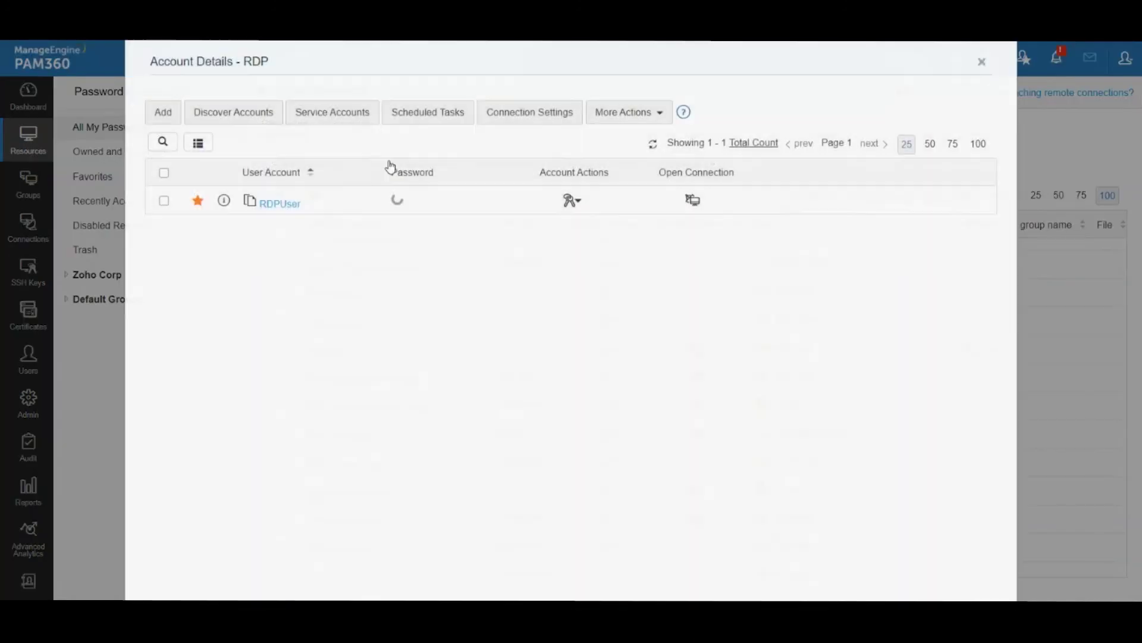
click(571, 200)
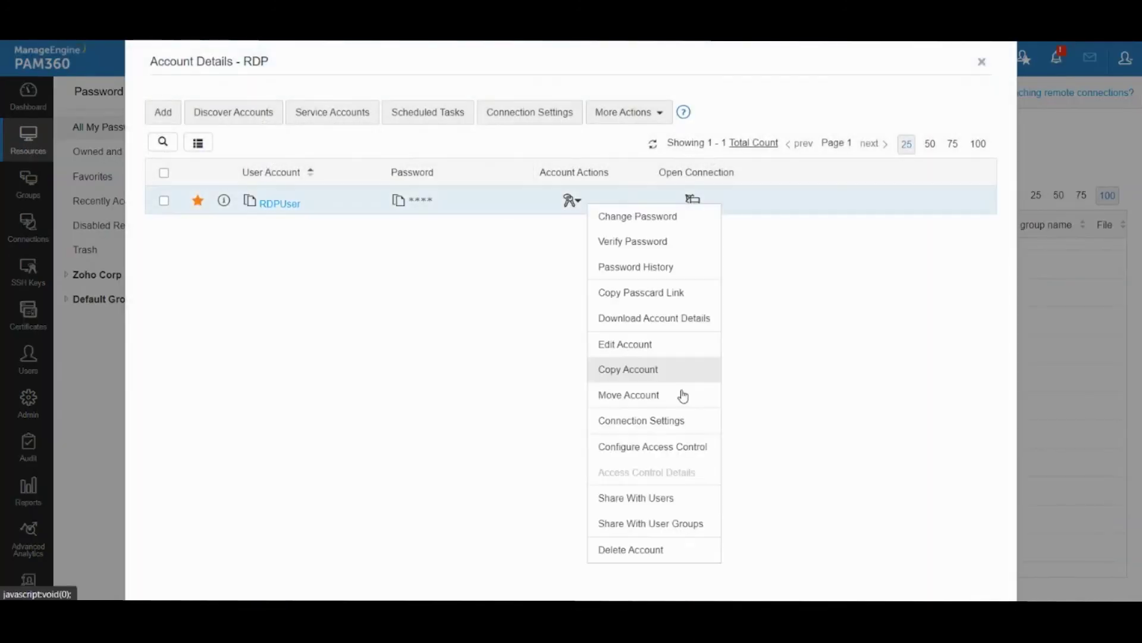
click(666, 453)
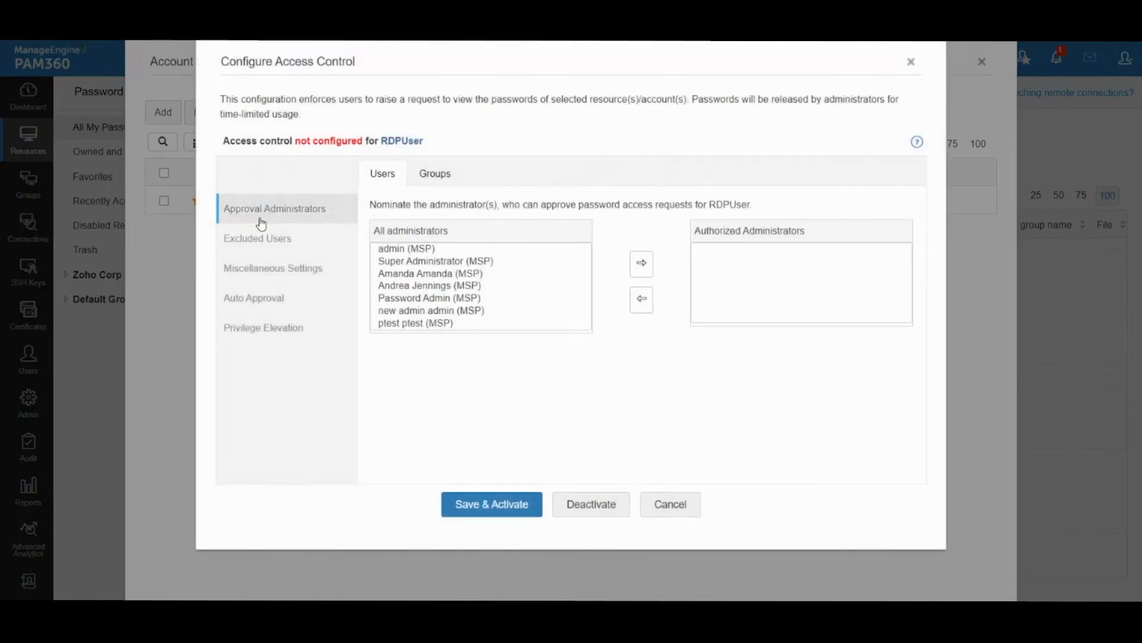
click(266, 329)
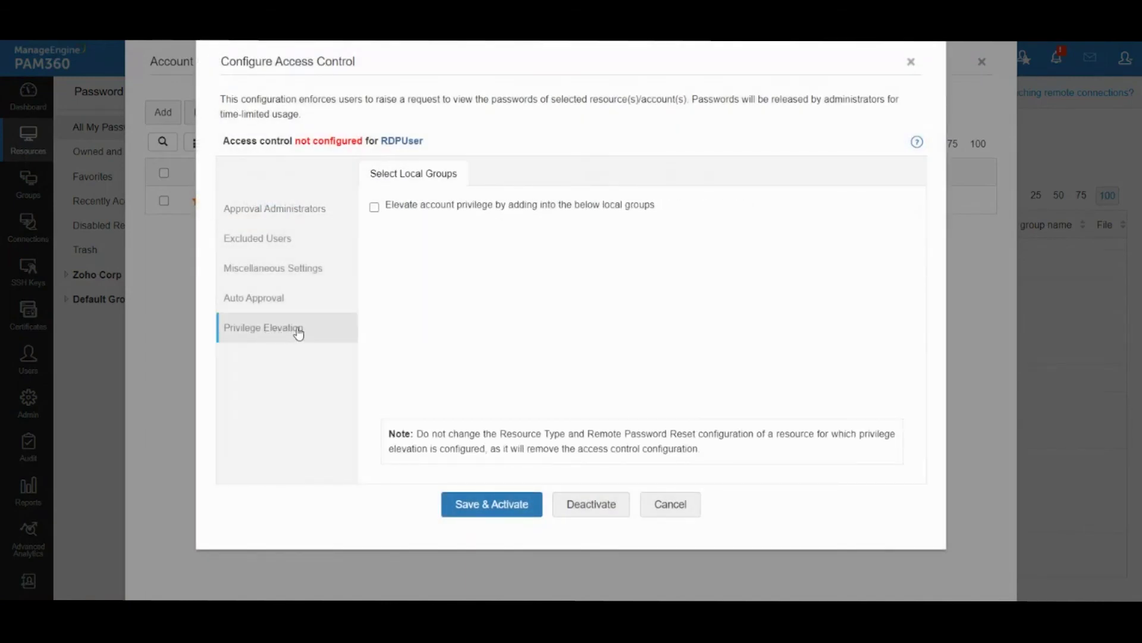
click(374, 208)
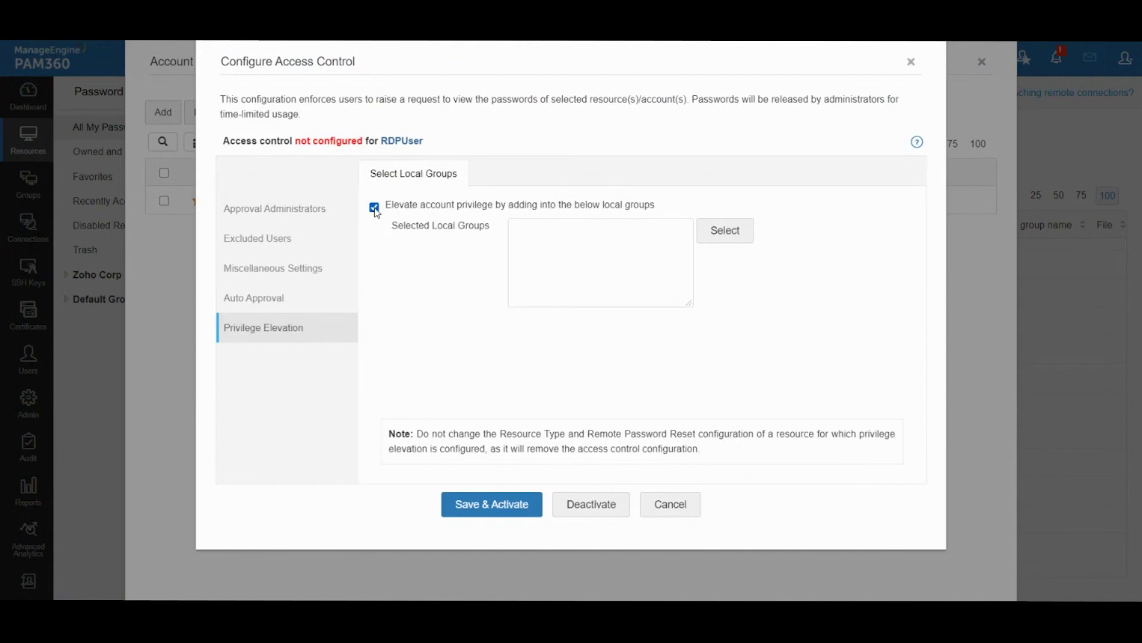